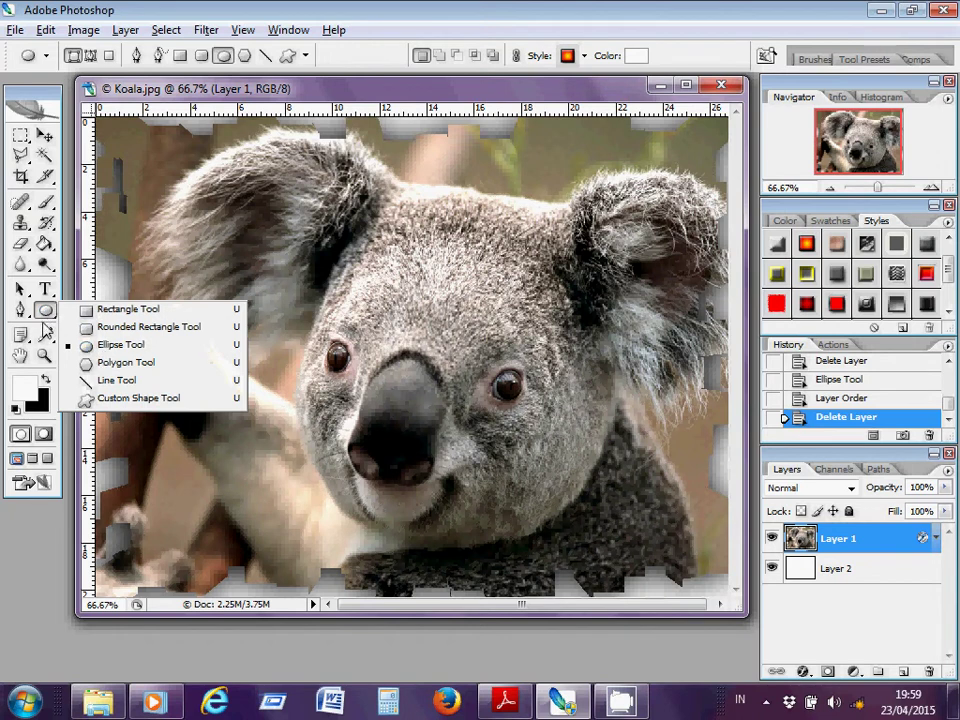
Draw a wide ellipse shape between the koala's ear and forehead, with the blue style that has a glowing orange centre.
click(88, 344)
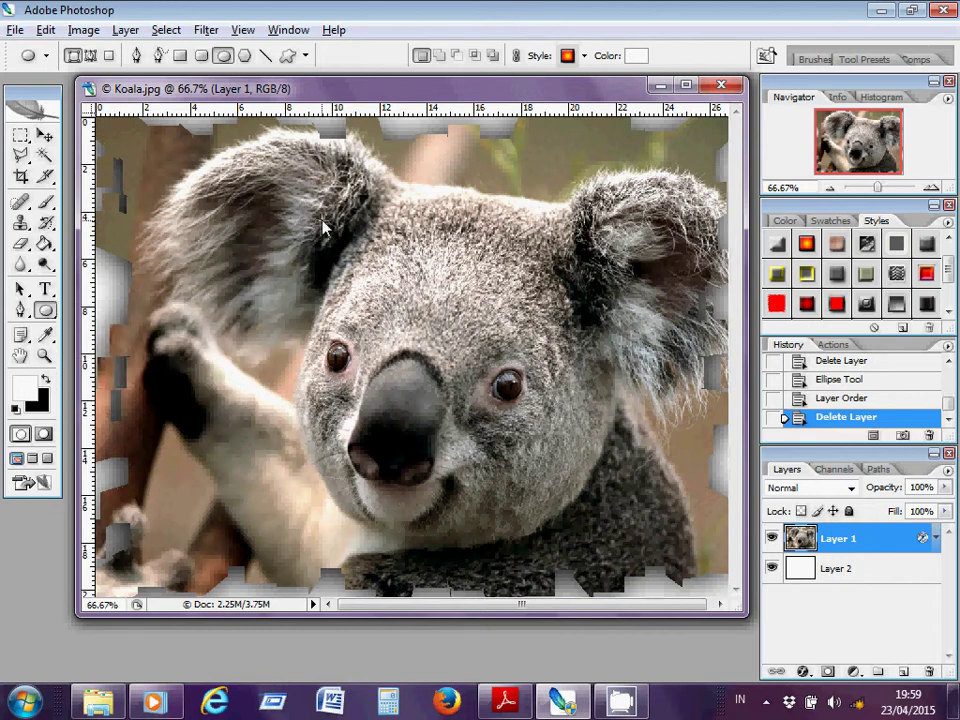
drag(322, 228, 462, 285)
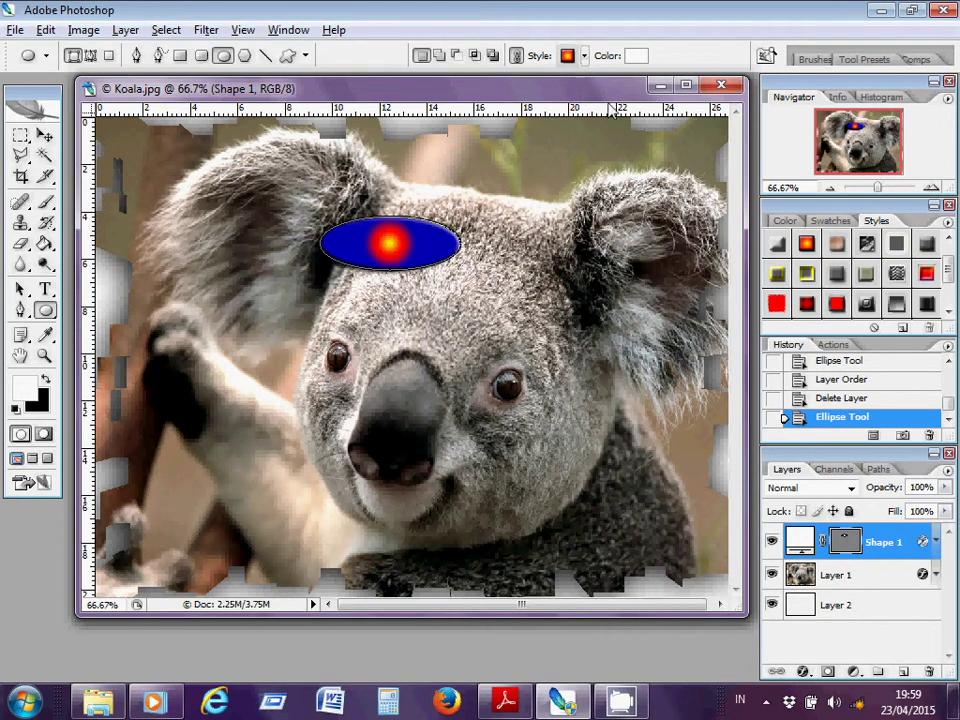
click(812, 250)
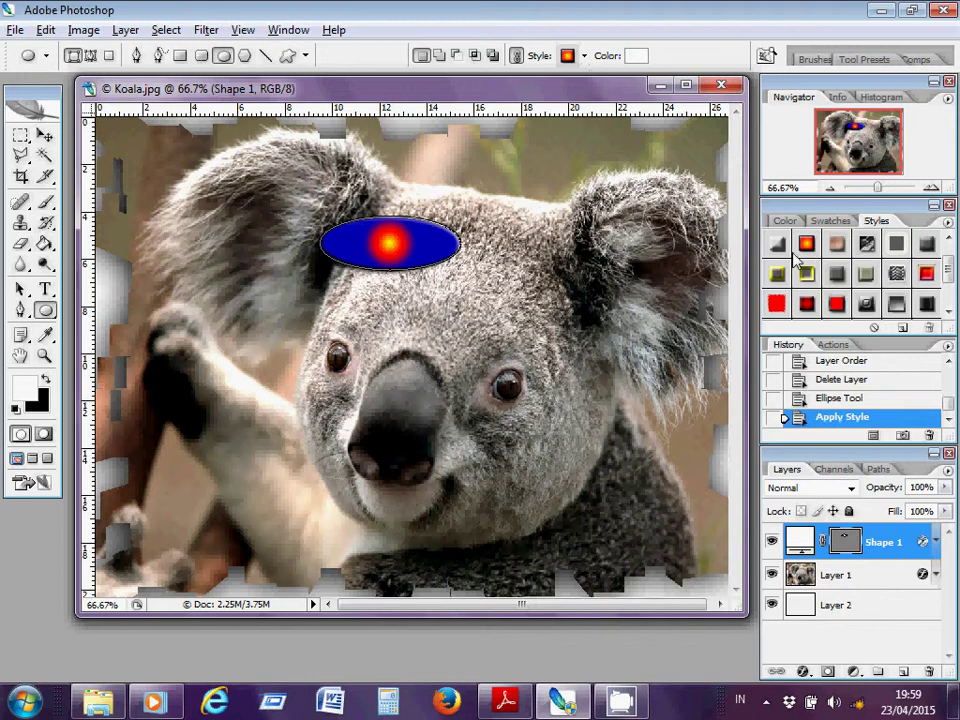
Try other preset styles on the ellipse: red spatter, black with a red glow, solid red, and dark metallic.
click(800, 303)
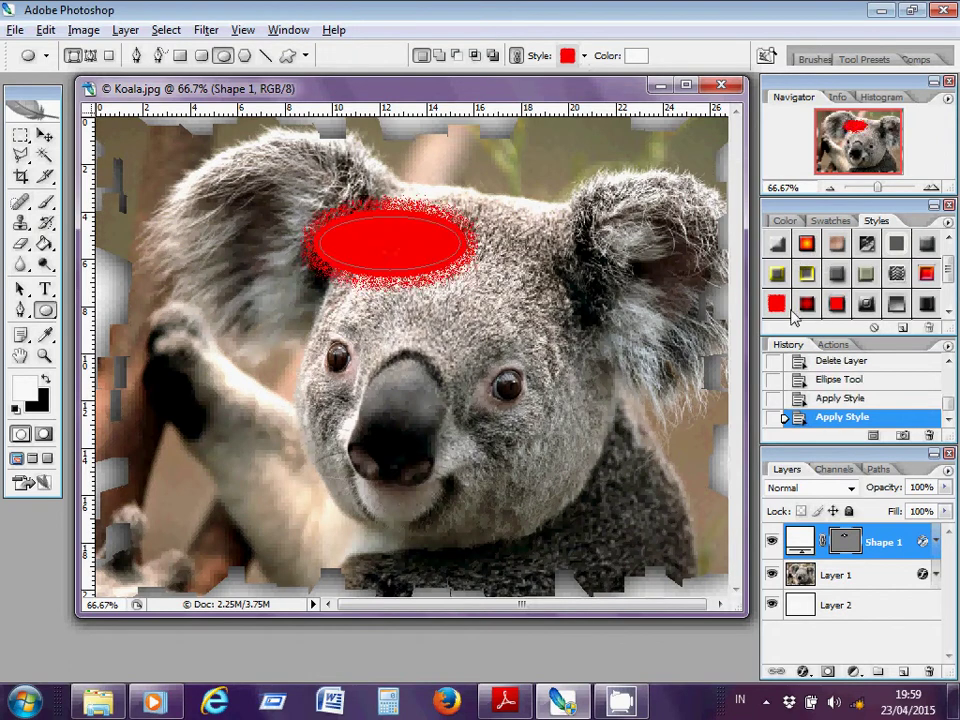
click(803, 305)
click(829, 307)
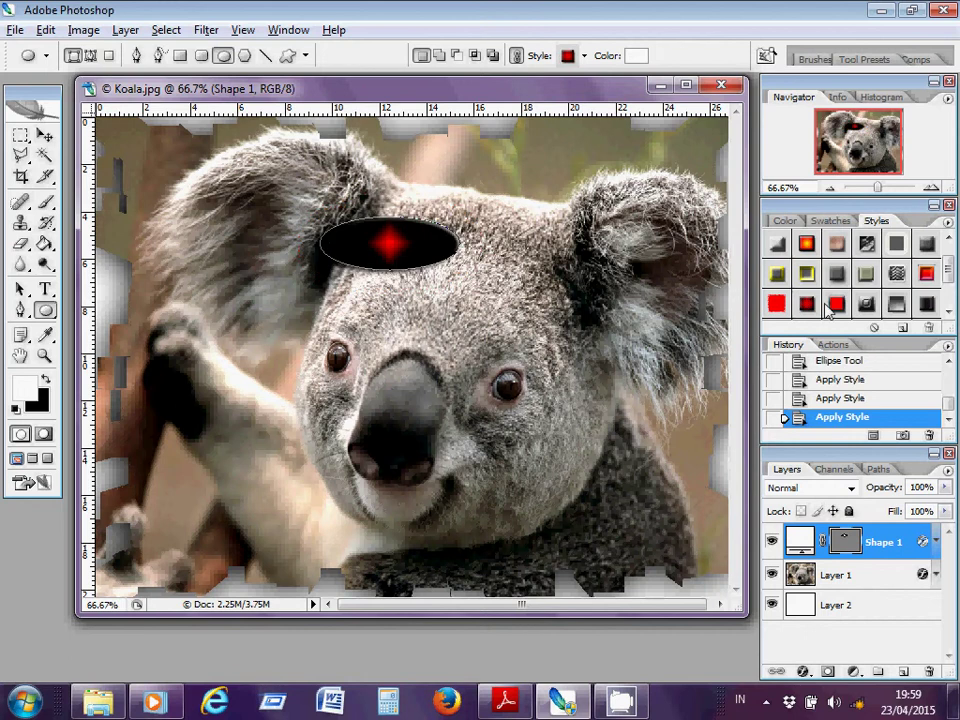
click(834, 310)
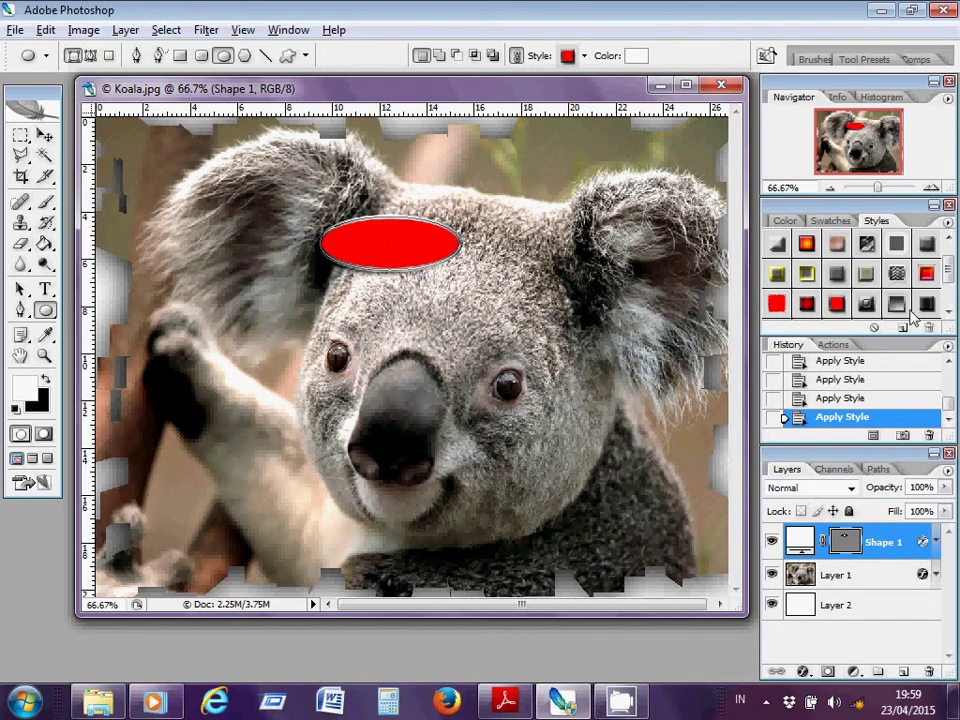
click(926, 305)
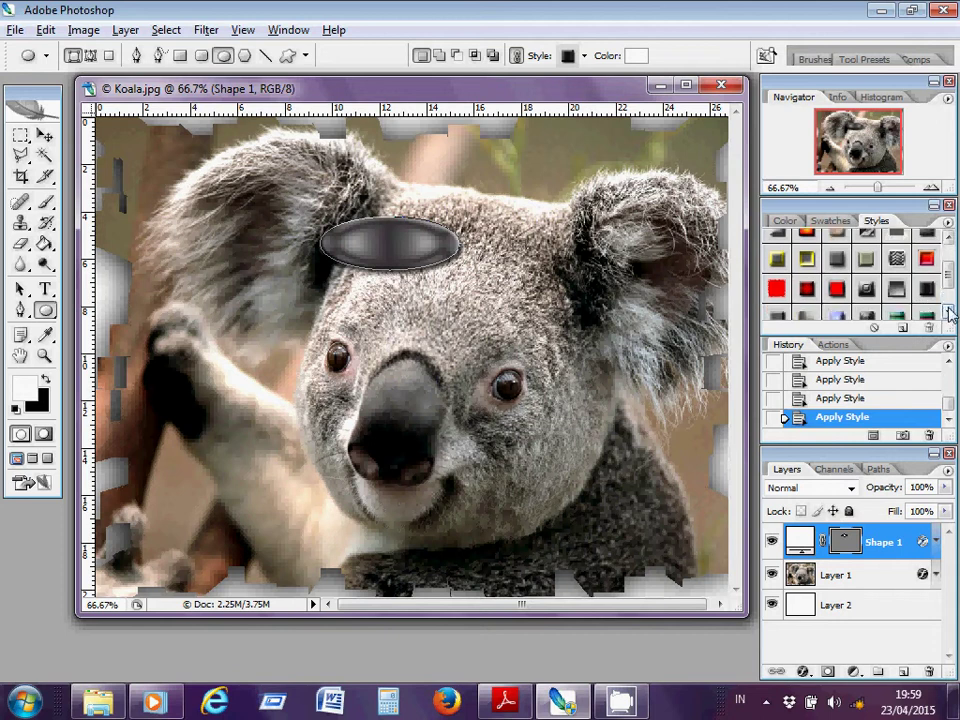
Apply the glossy light-blue bevelled preset style to the ellipse.
click(949, 311)
click(949, 311)
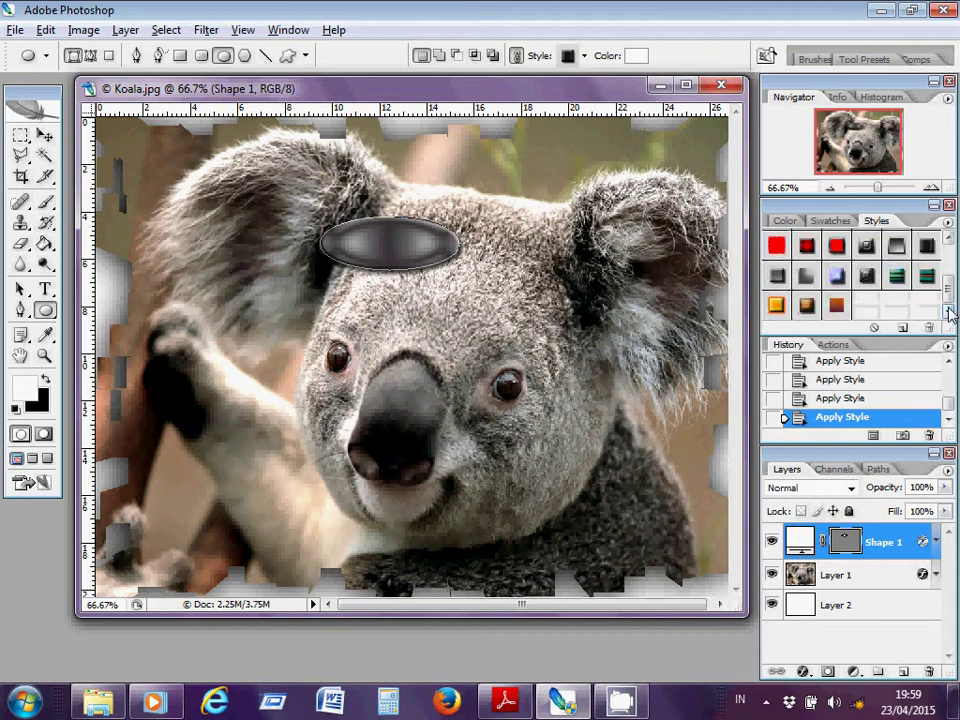
click(835, 280)
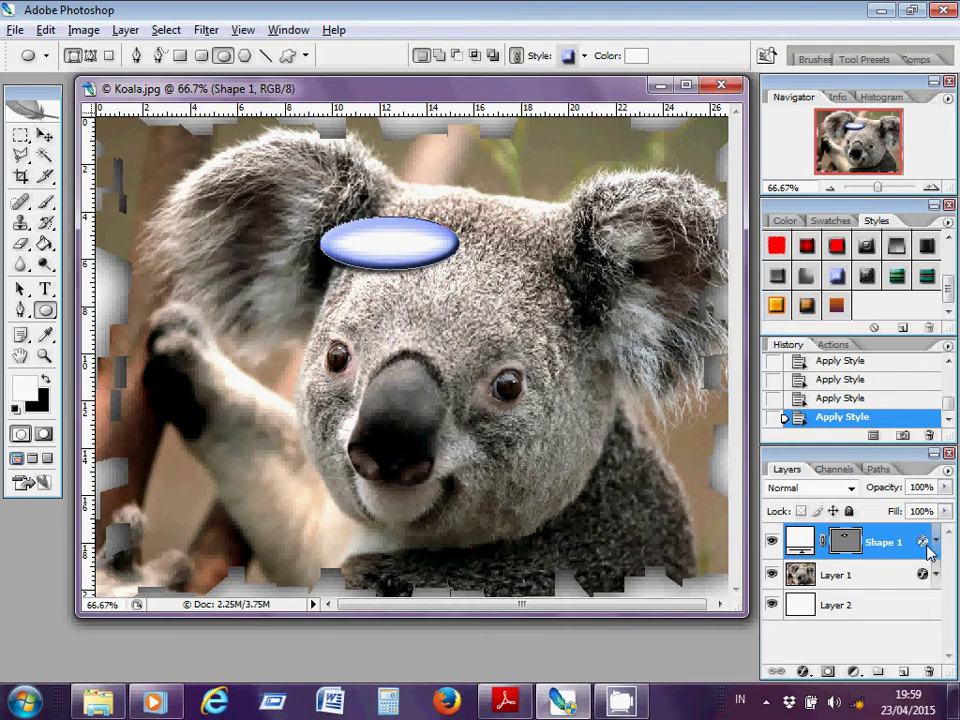
Change the ellipse's Color Overlay to orange (ff9900) in its layer style.
click(801, 672)
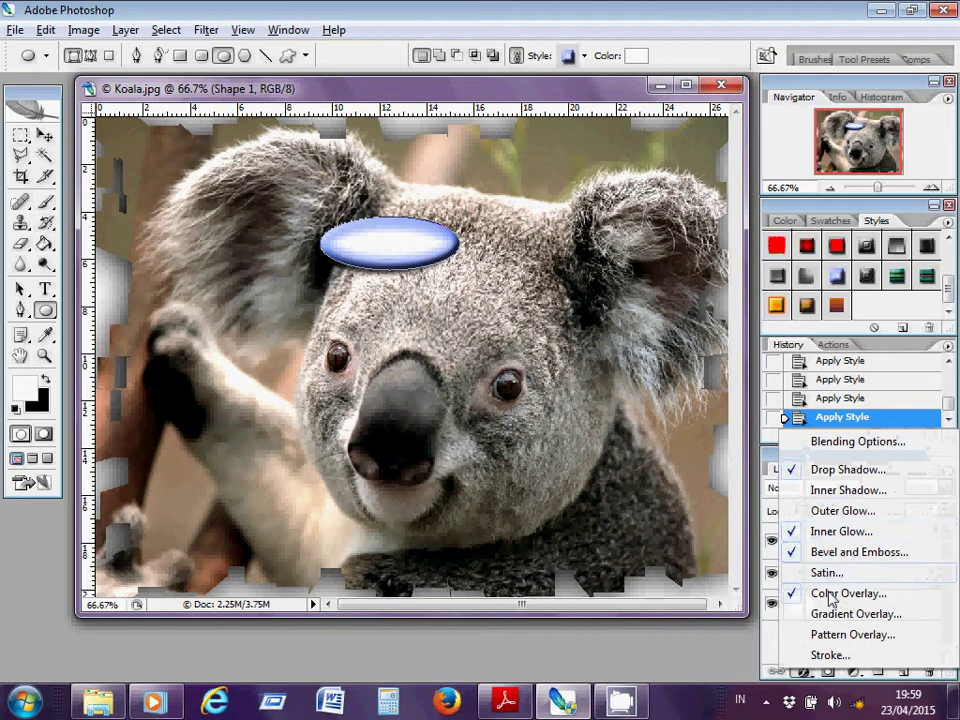
click(790, 596)
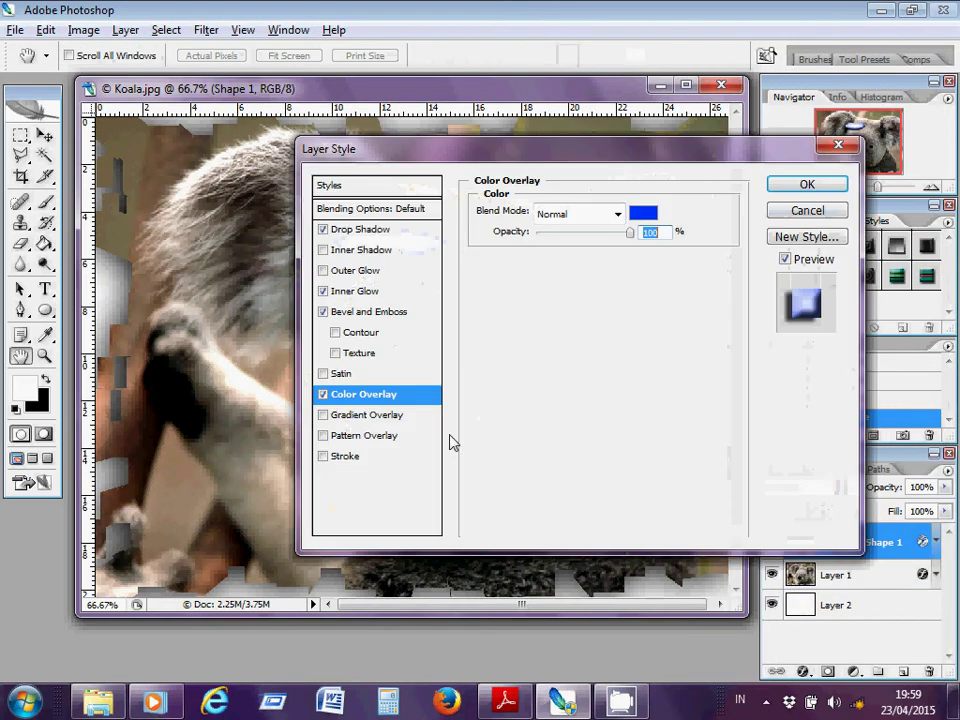
drag(636, 168, 441, 332)
click(453, 390)
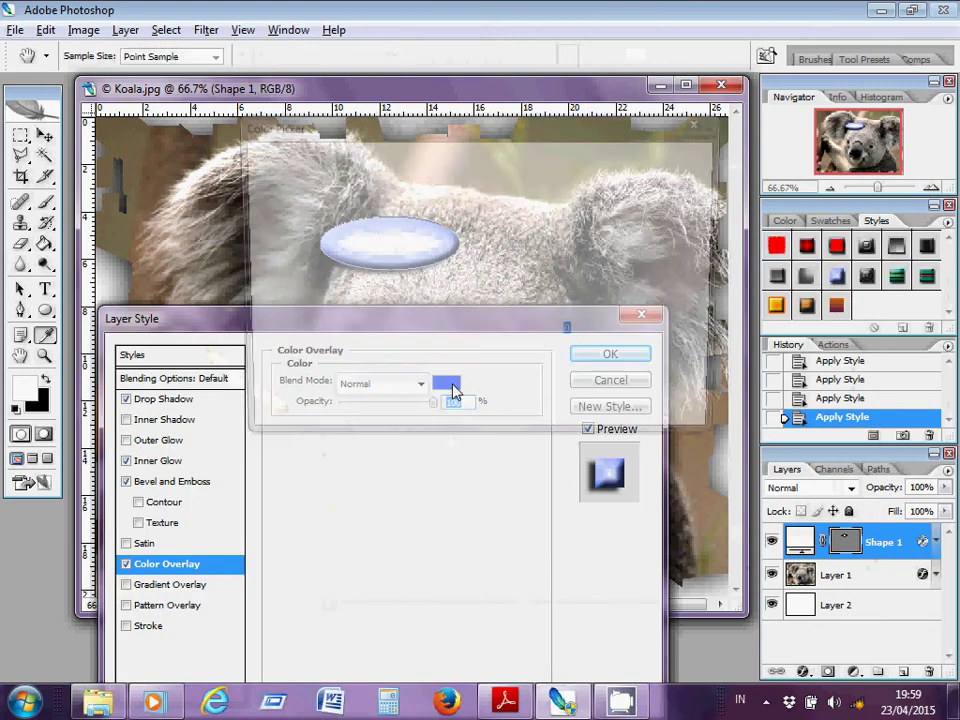
click(511, 388)
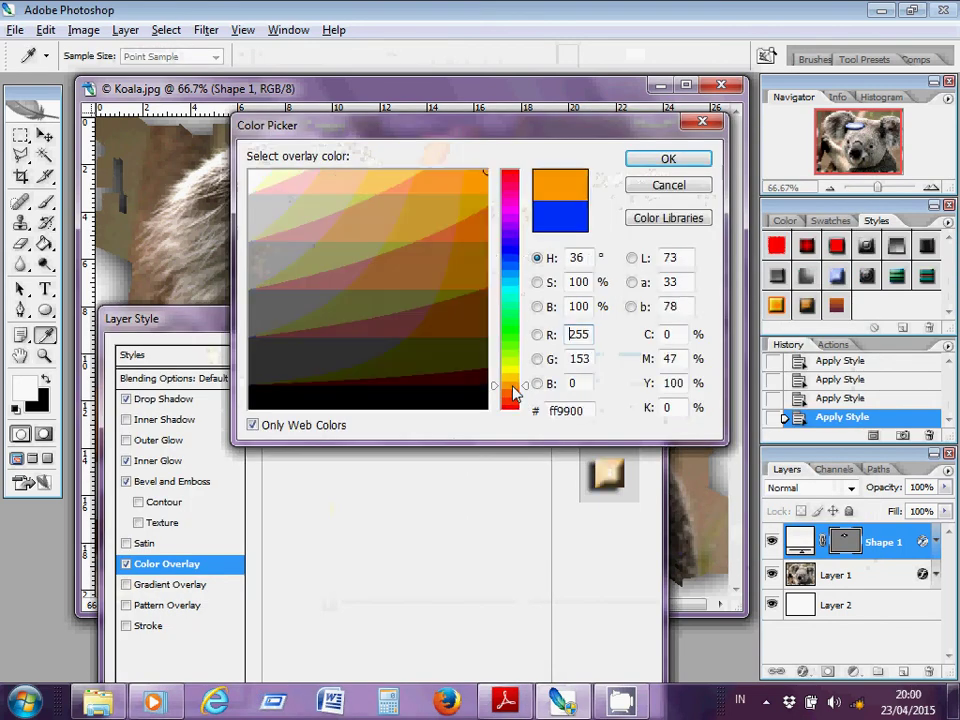
click(704, 158)
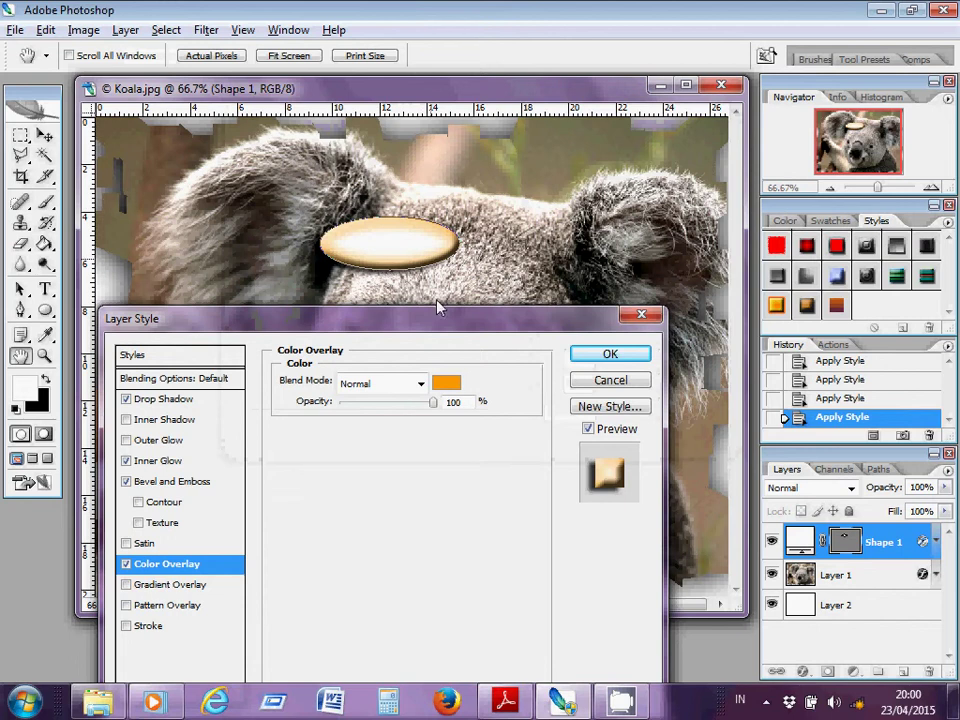
Set the ellipse's overlay color to black (000000).
click(434, 402)
click(446, 386)
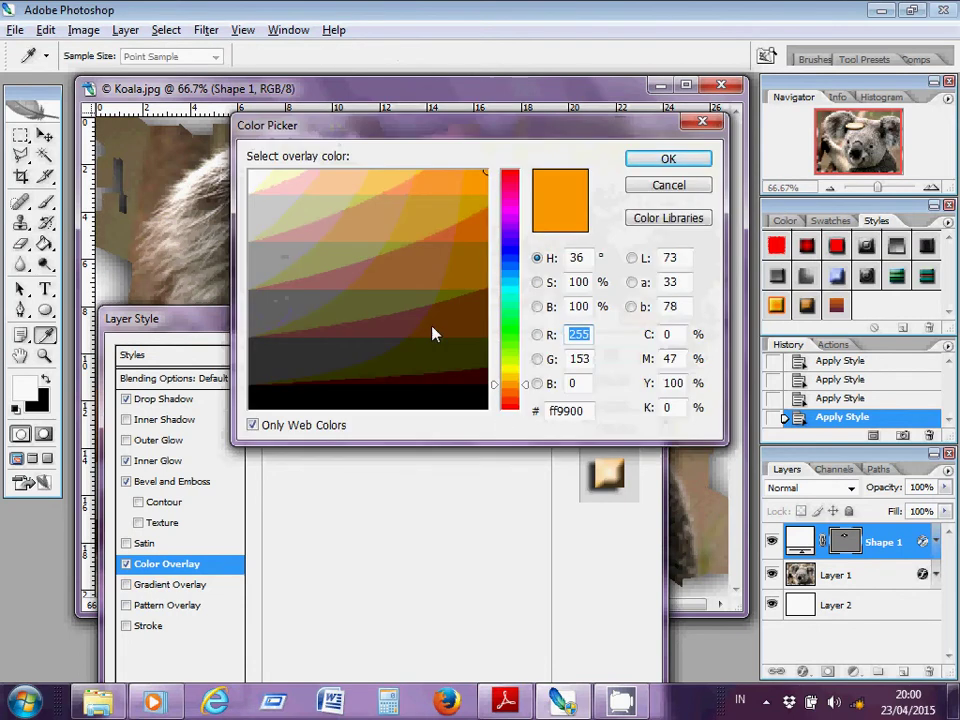
click(356, 394)
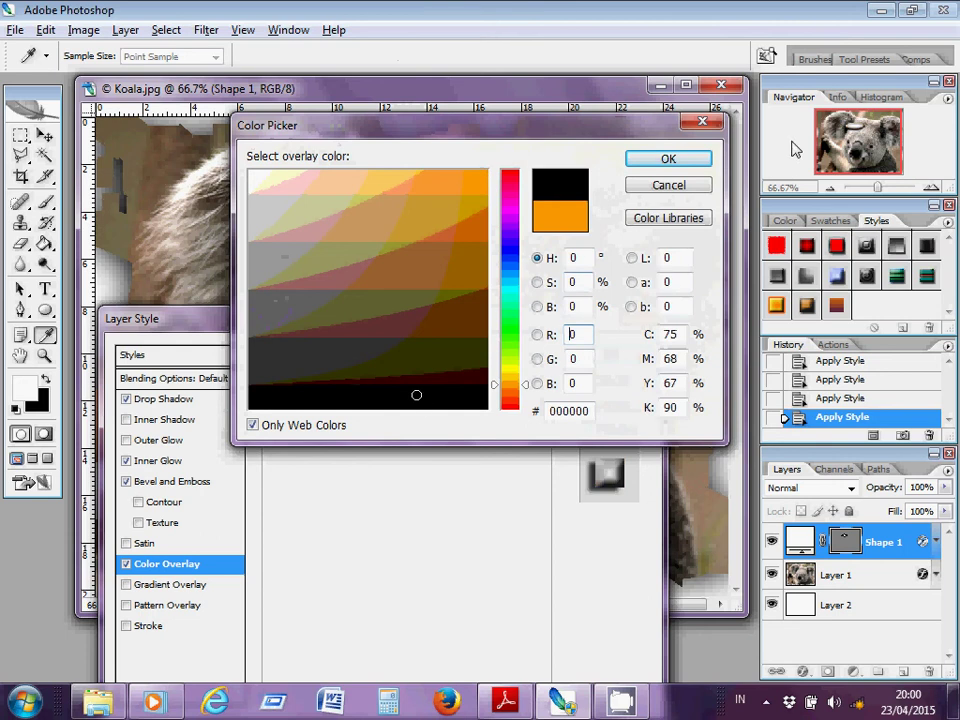
click(700, 162)
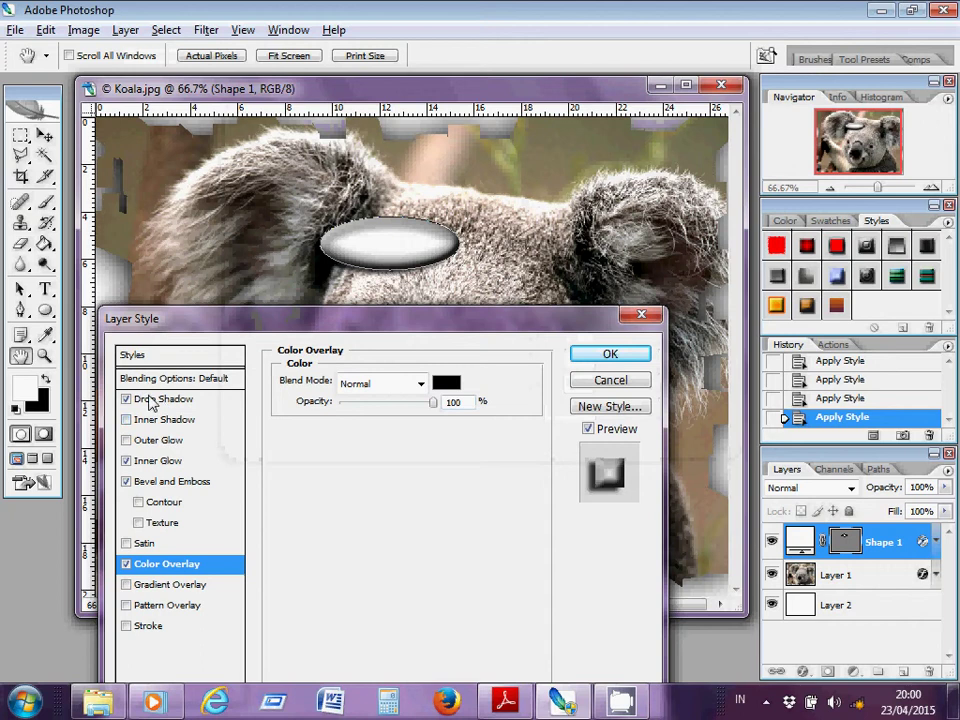
Check the Inner Glow and Bevel and Emboss settings, then apply an orange (ff9900) Color Overlay to the ellipse.
click(143, 462)
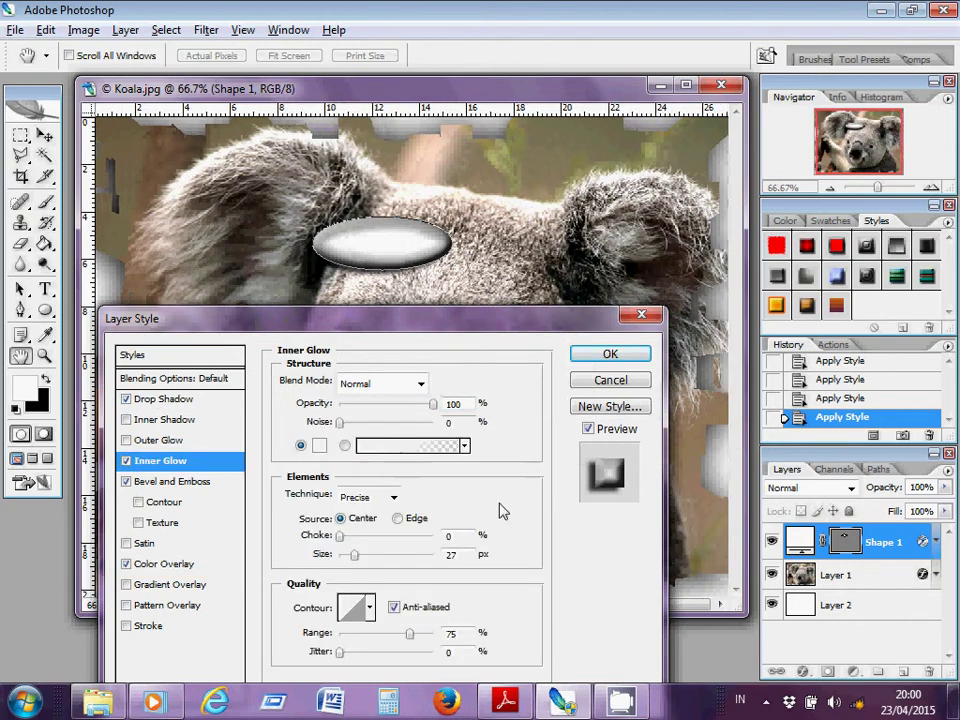
drag(495, 330, 544, 229)
click(210, 381)
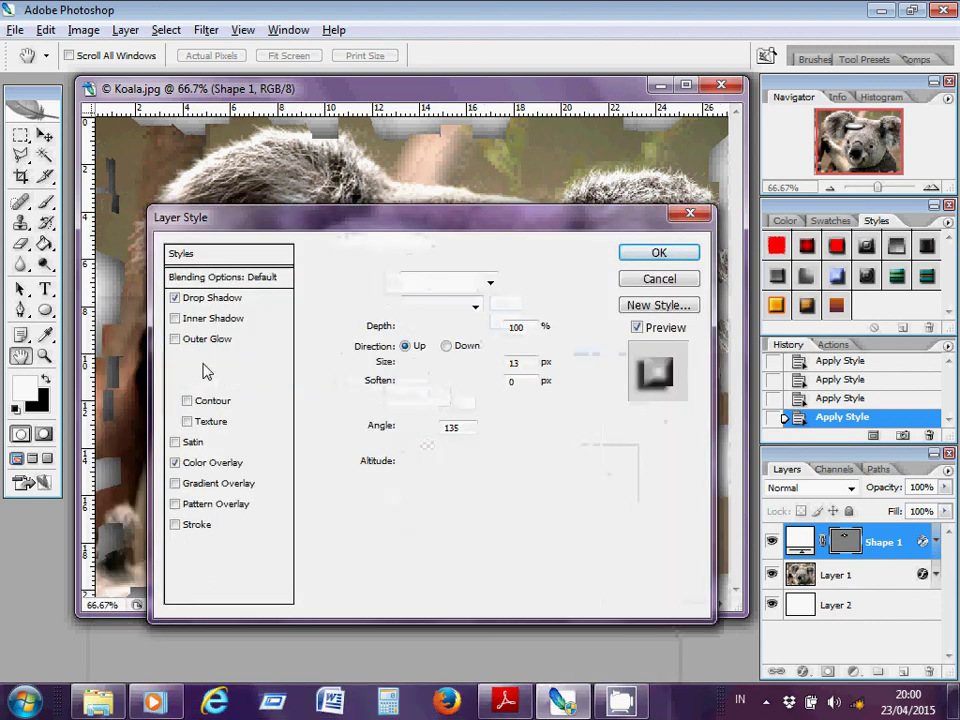
click(212, 463)
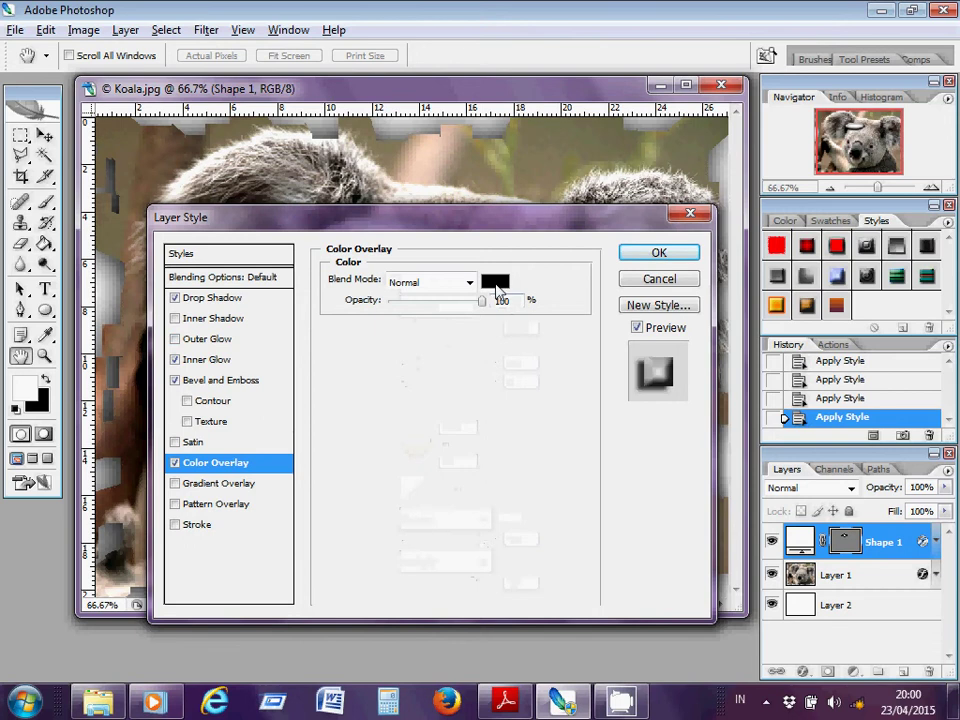
click(497, 284)
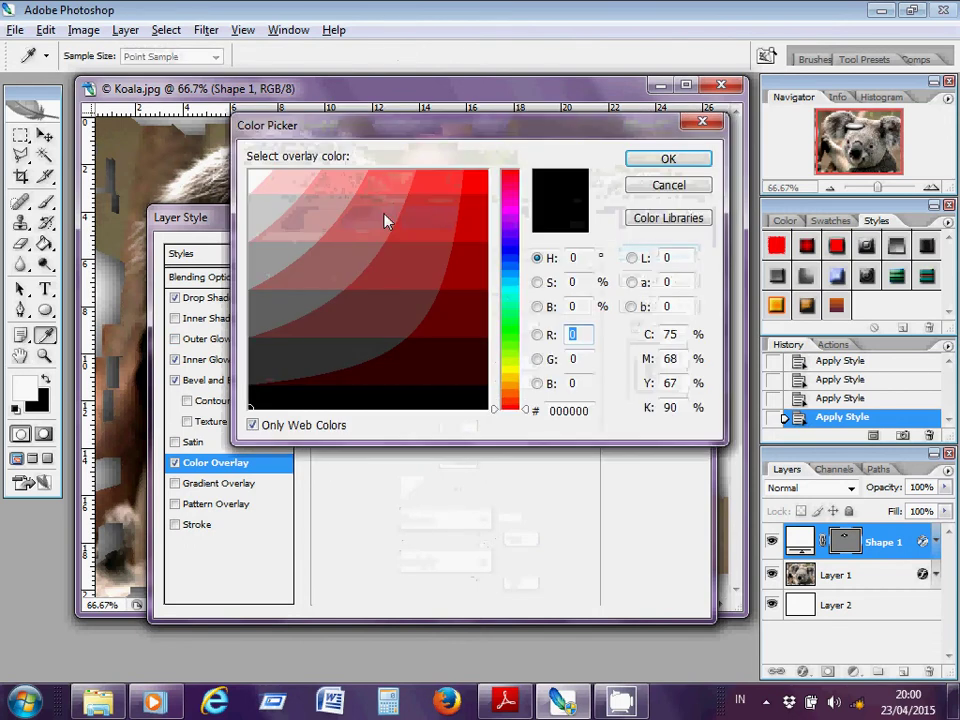
click(480, 185)
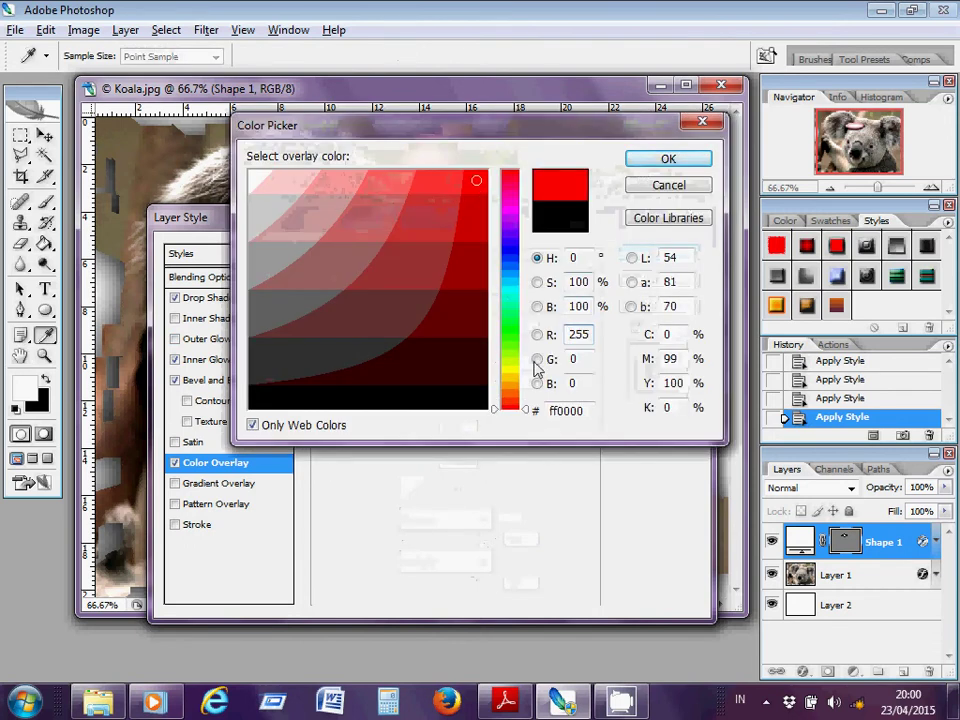
click(506, 387)
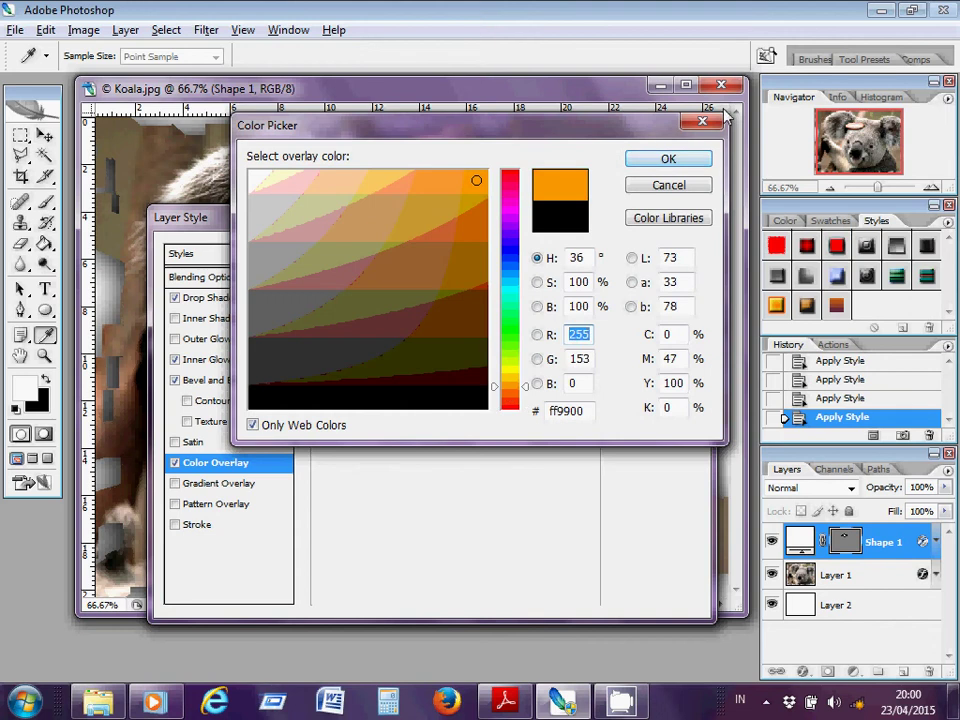
click(664, 162)
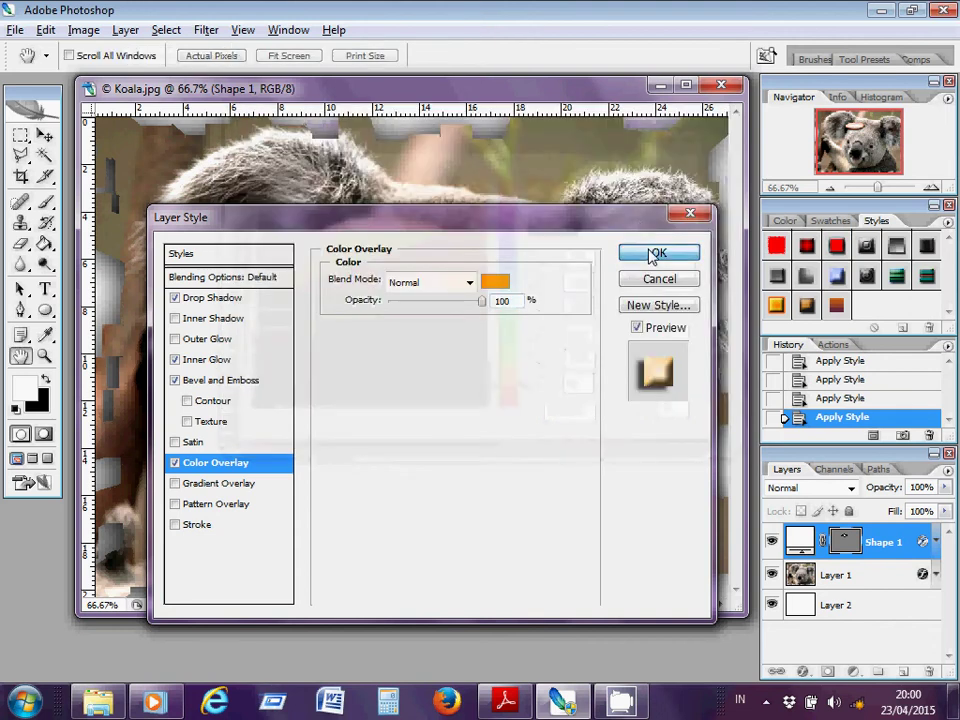
click(650, 253)
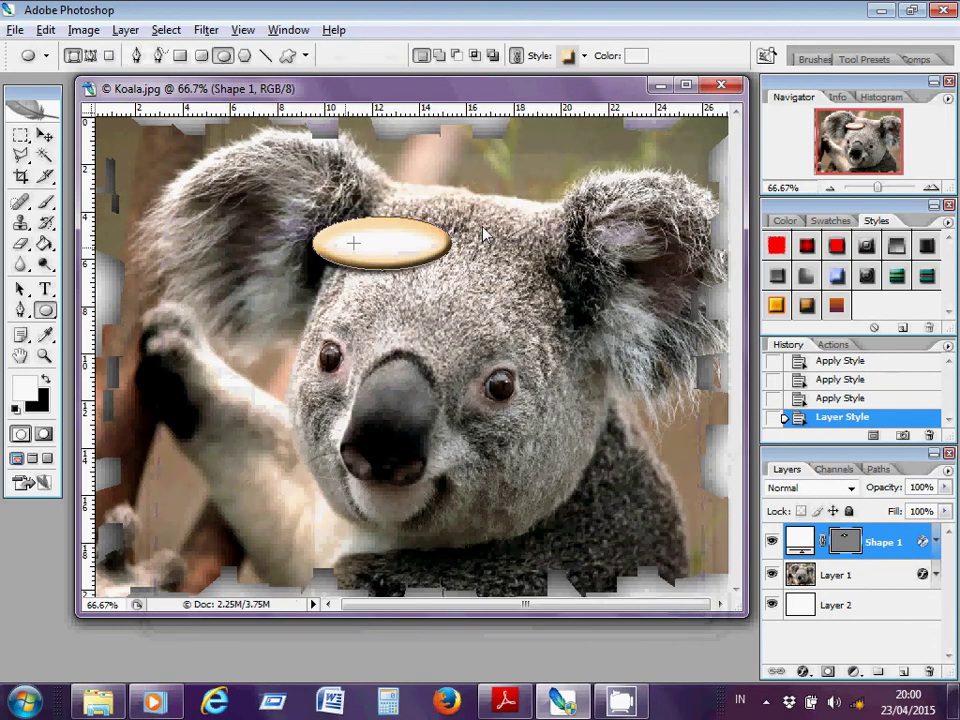
Apply the yellow preset style with an orange outline and glowing orange centre to the ellipse.
click(776, 306)
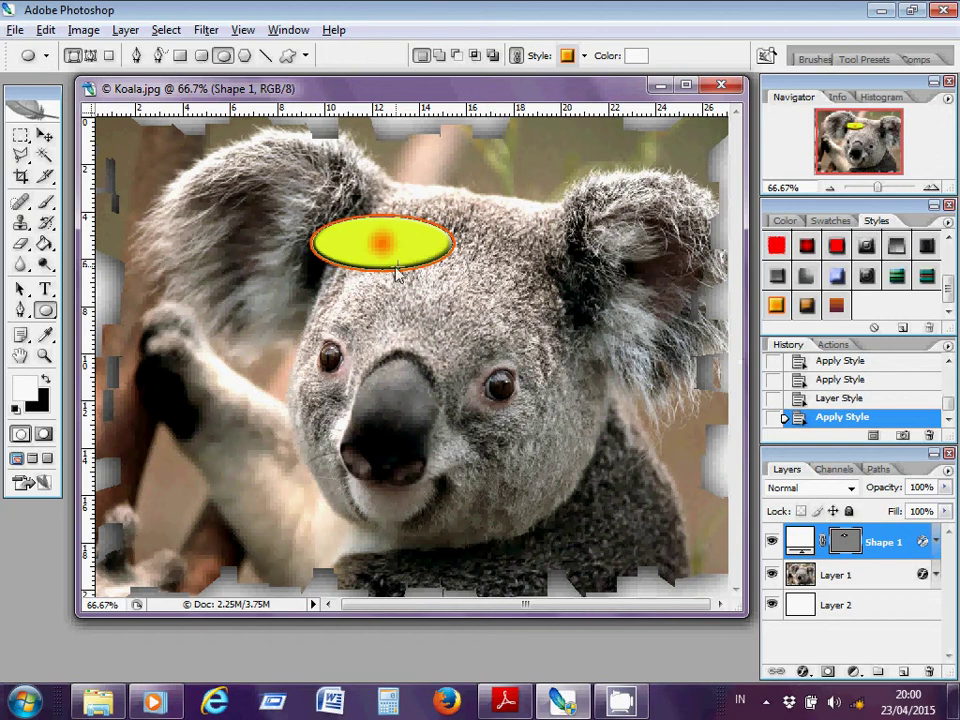
scroll(953, 289, up, 1)
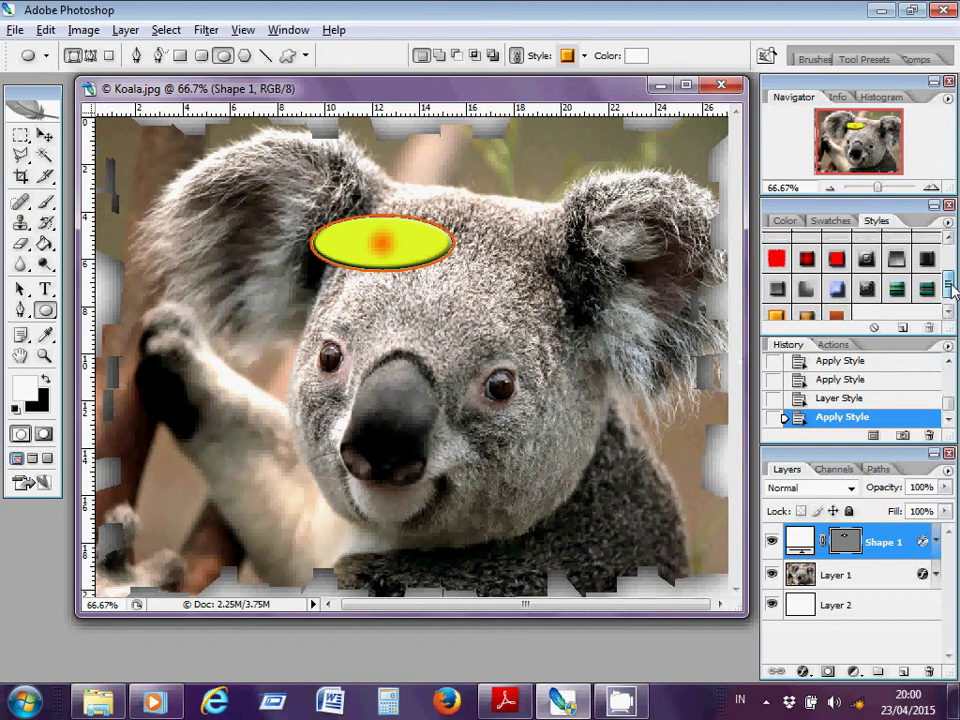
drag(953, 289, 953, 270)
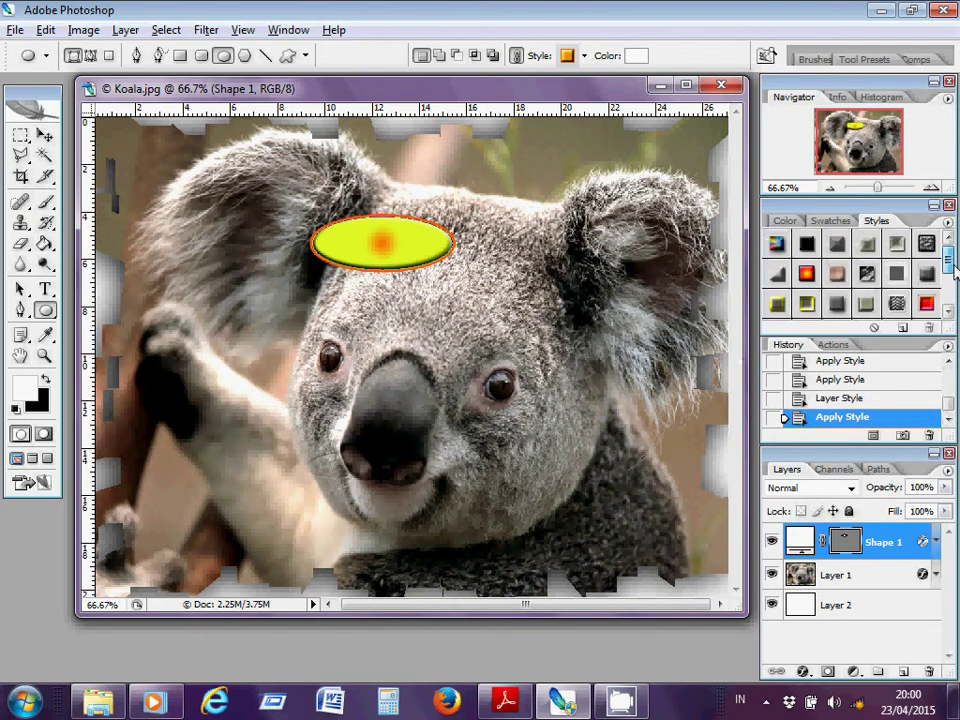
Move the ellipse down onto the koala's forehead, just above its nose.
click(44, 134)
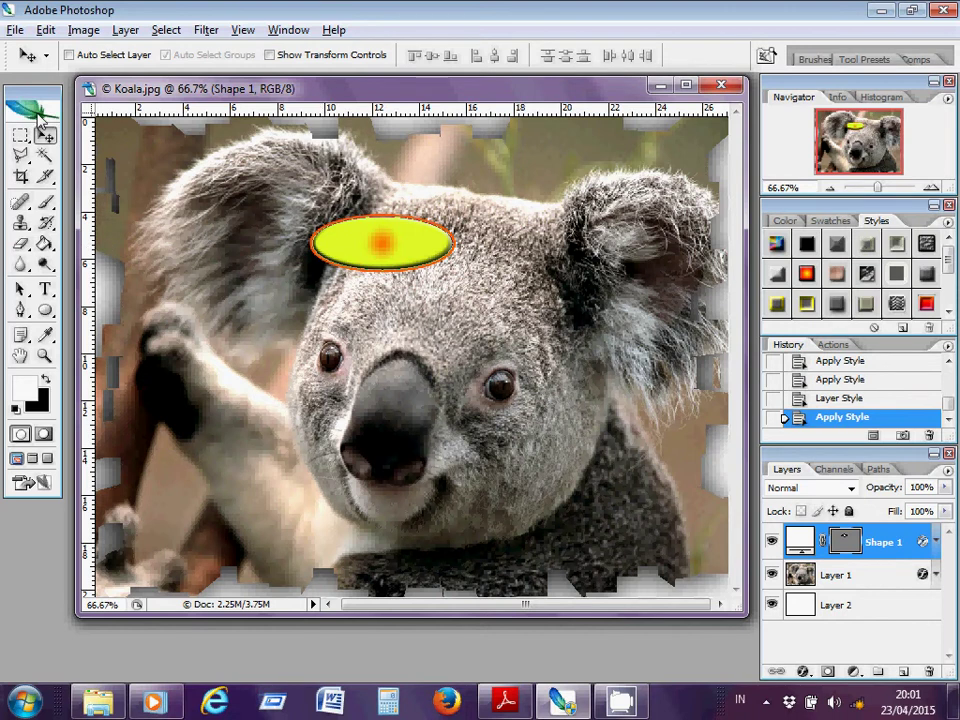
drag(381, 259, 380, 309)
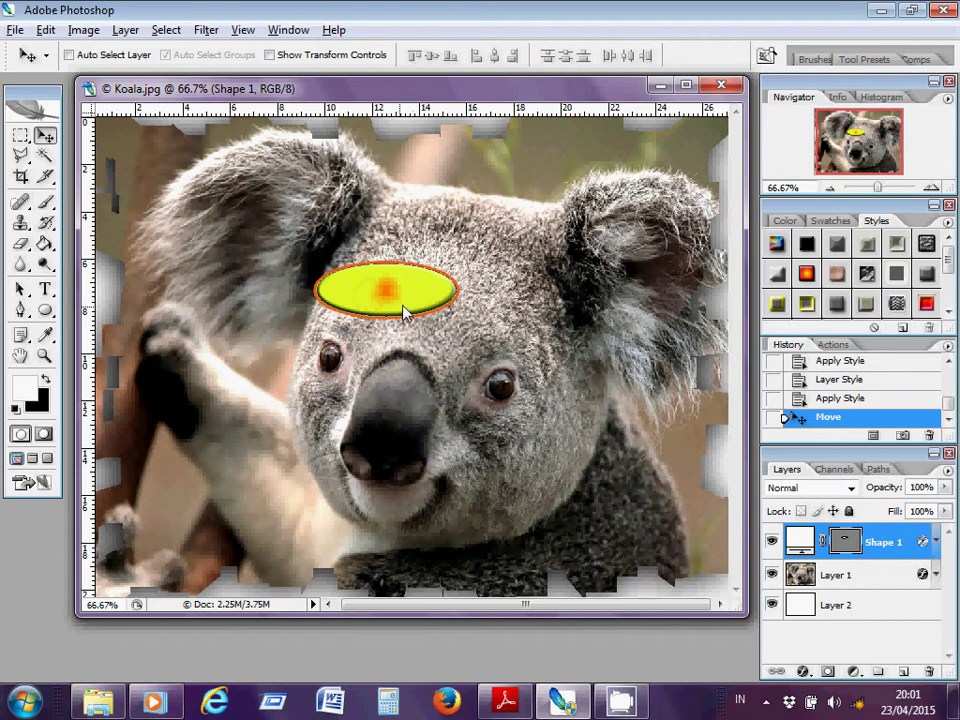
drag(405, 313, 413, 300)
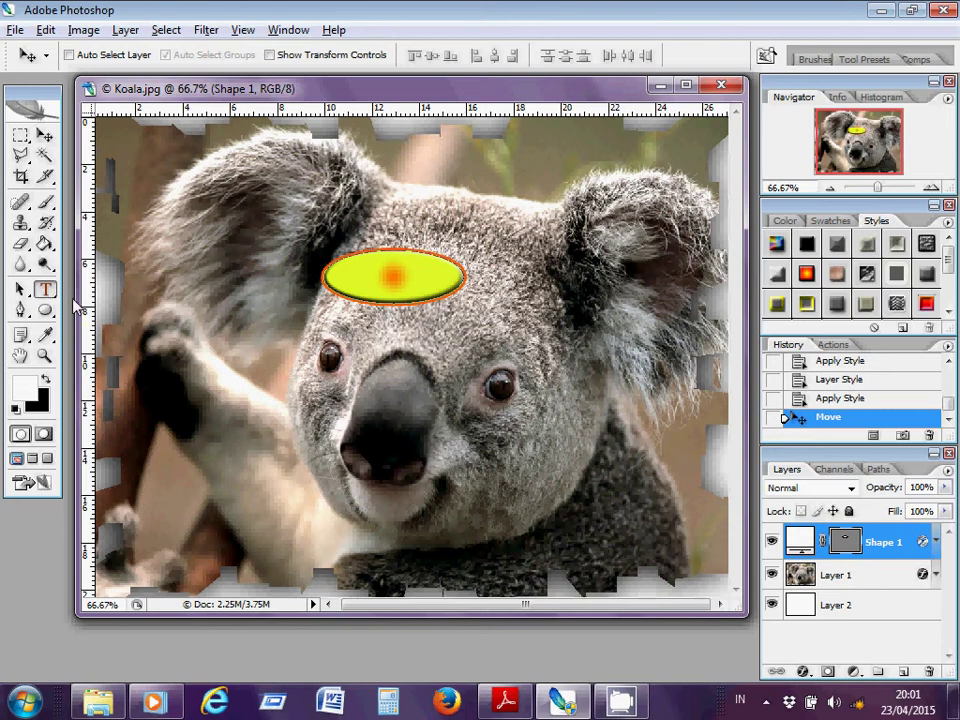
Add the white text "2015" in Comic Sans MS Bold, 30 pt, over the koala's ear beside the ellipse.
click(45, 289)
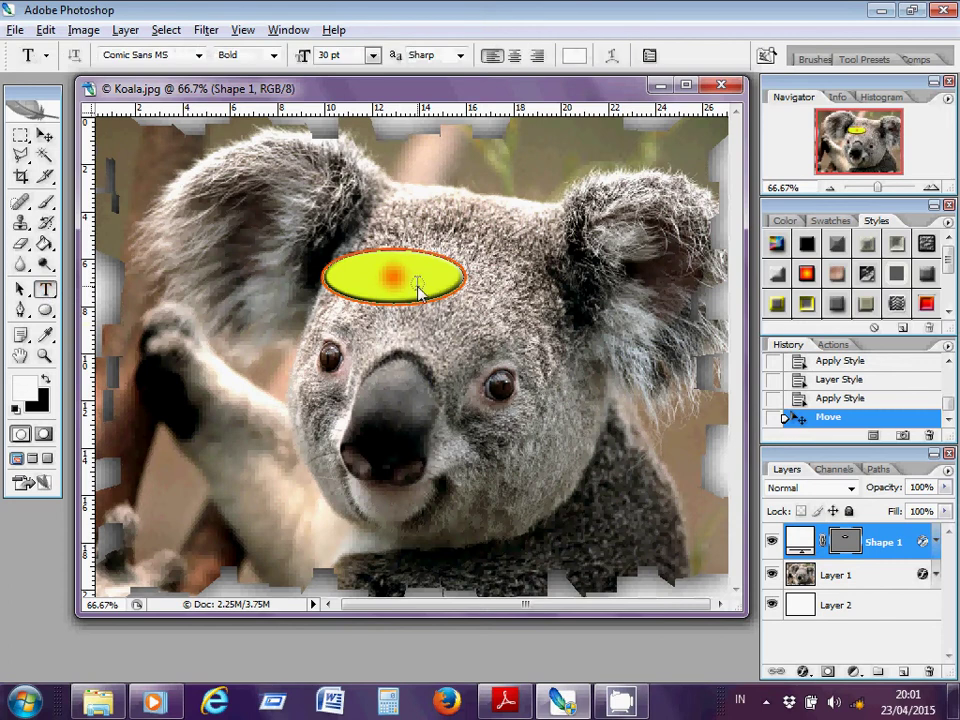
click(196, 248)
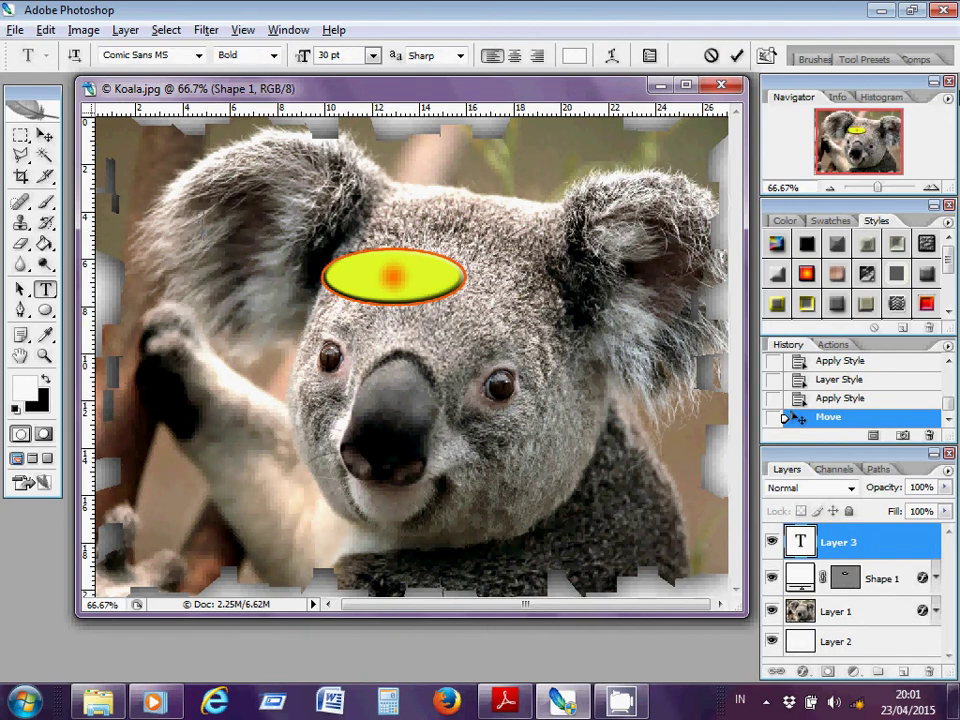
text(20)
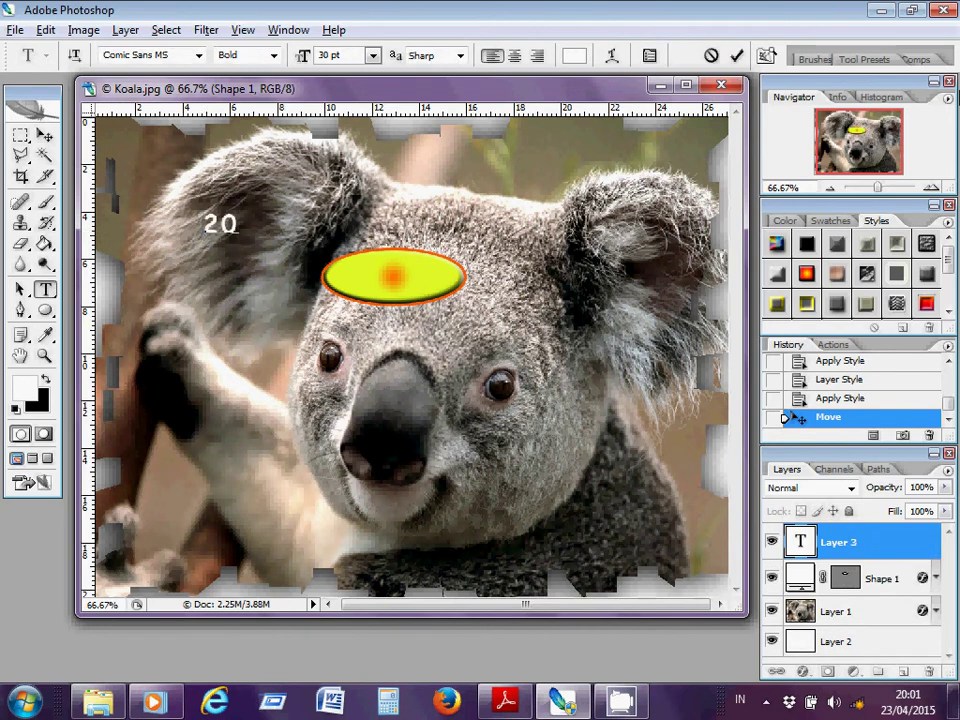
text(15)
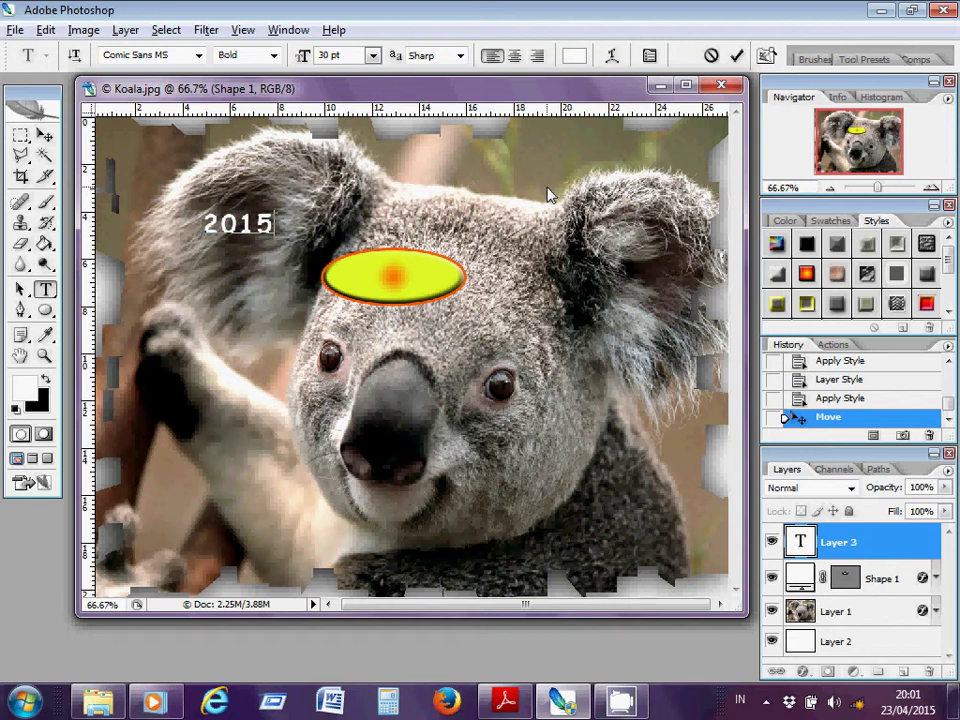
Change the colour of the whole "2015" text to black.
key(ctrl+a)
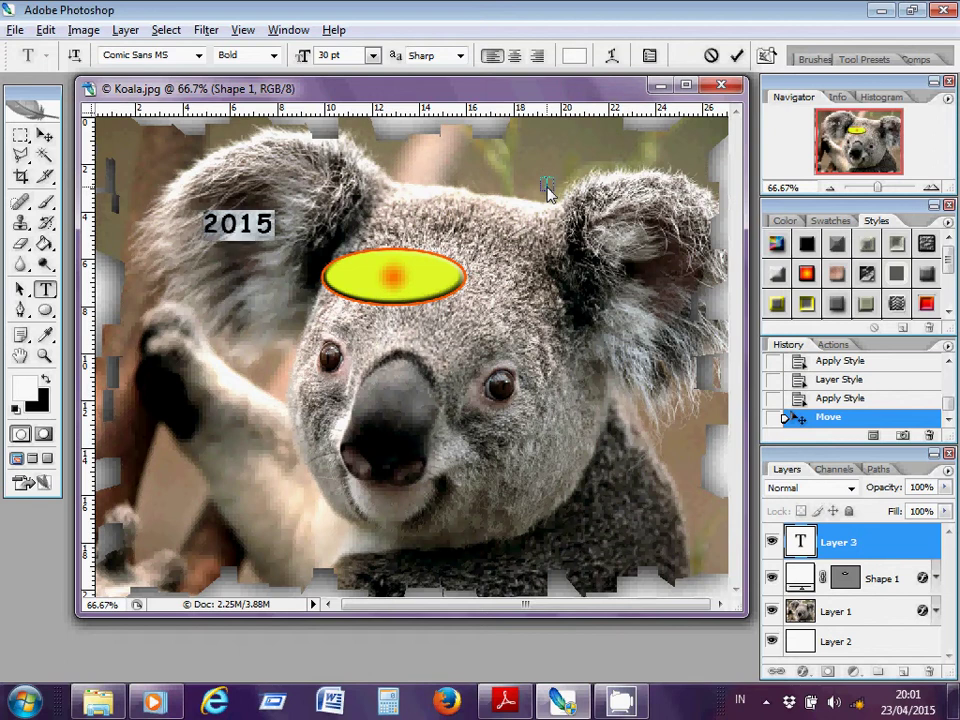
click(574, 56)
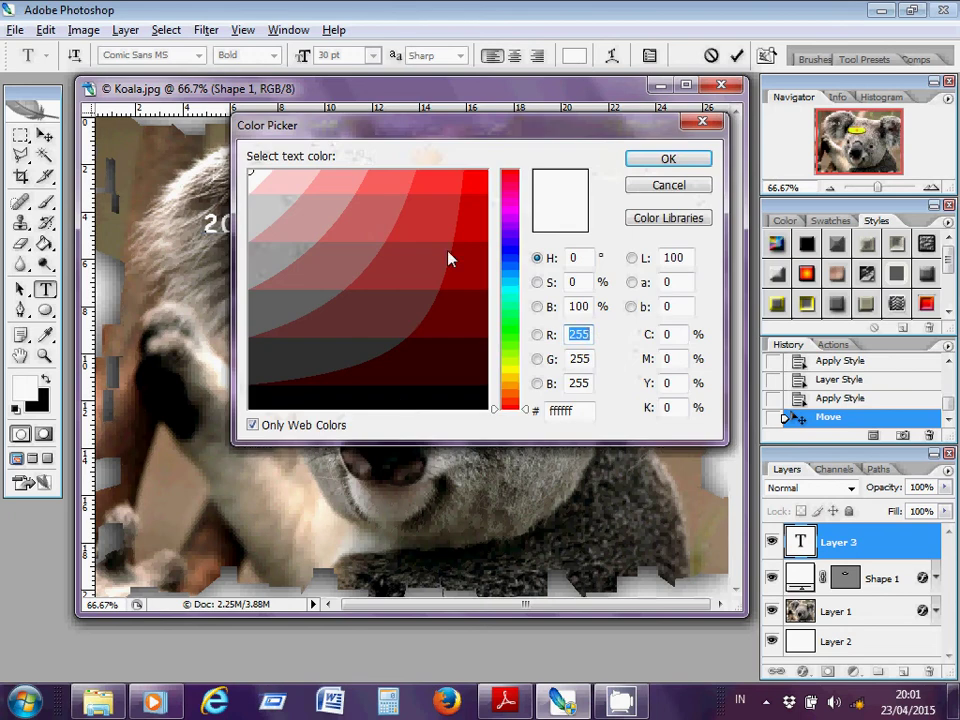
click(469, 397)
click(648, 160)
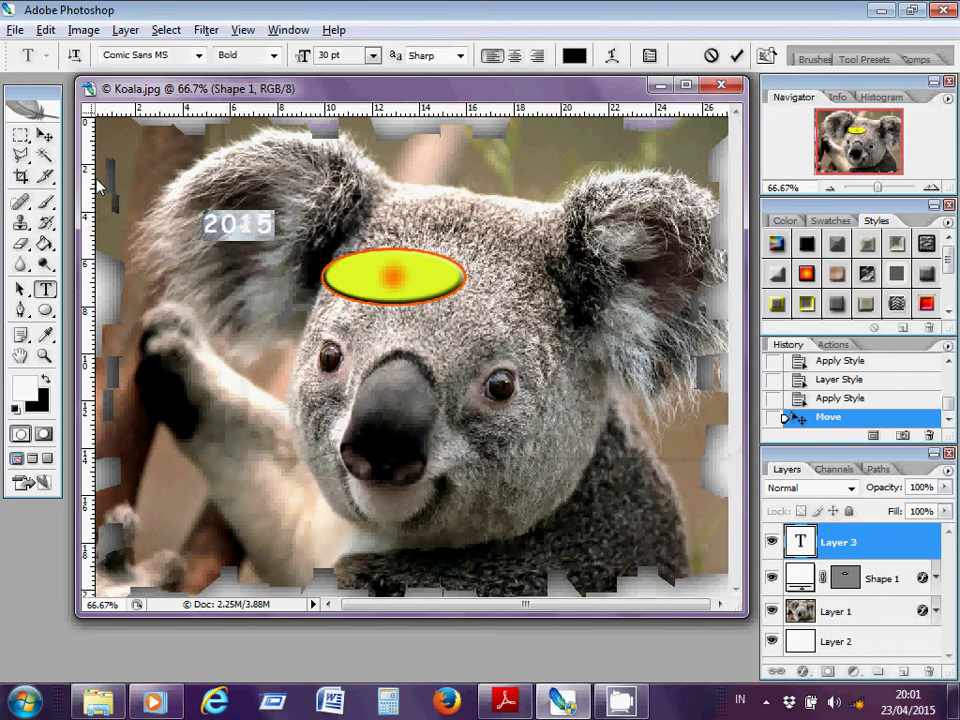
Move the "2015" text from the koala's ear onto the yellow ellipse on its forehead.
click(45, 135)
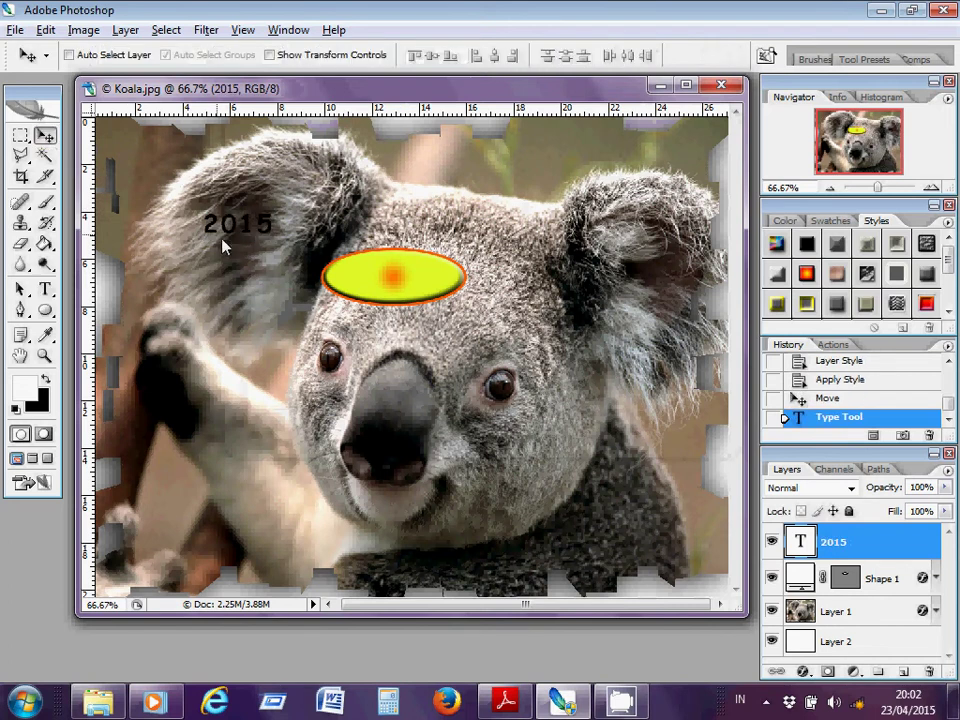
drag(223, 246, 362, 298)
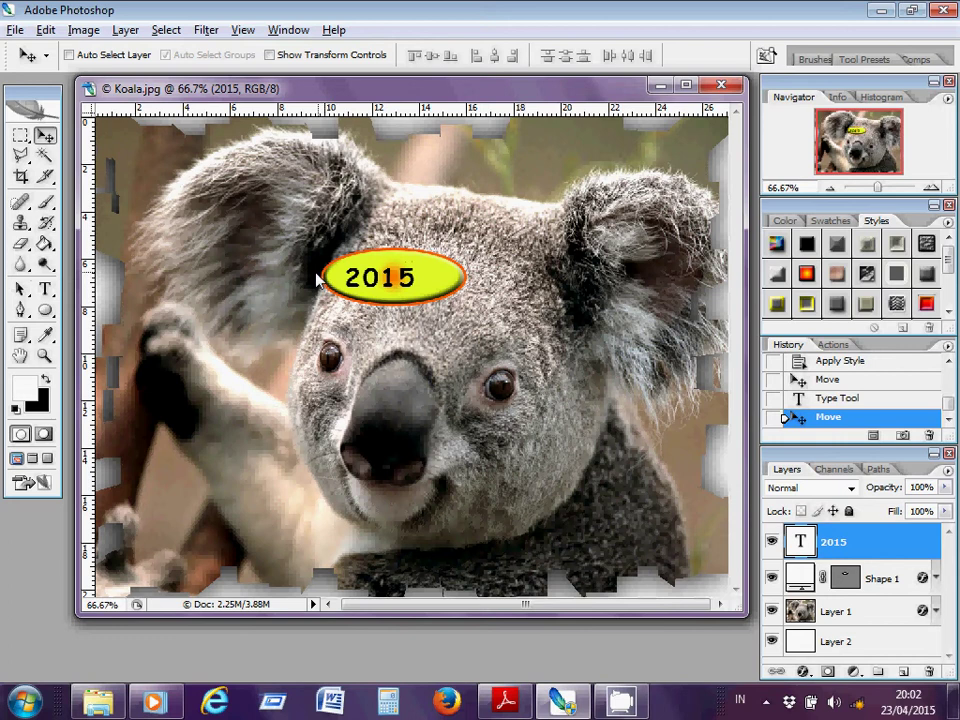
Scale the "2015" text with Free Transform to about 142% width and 156% height so it fills the ellipse.
click(269, 55)
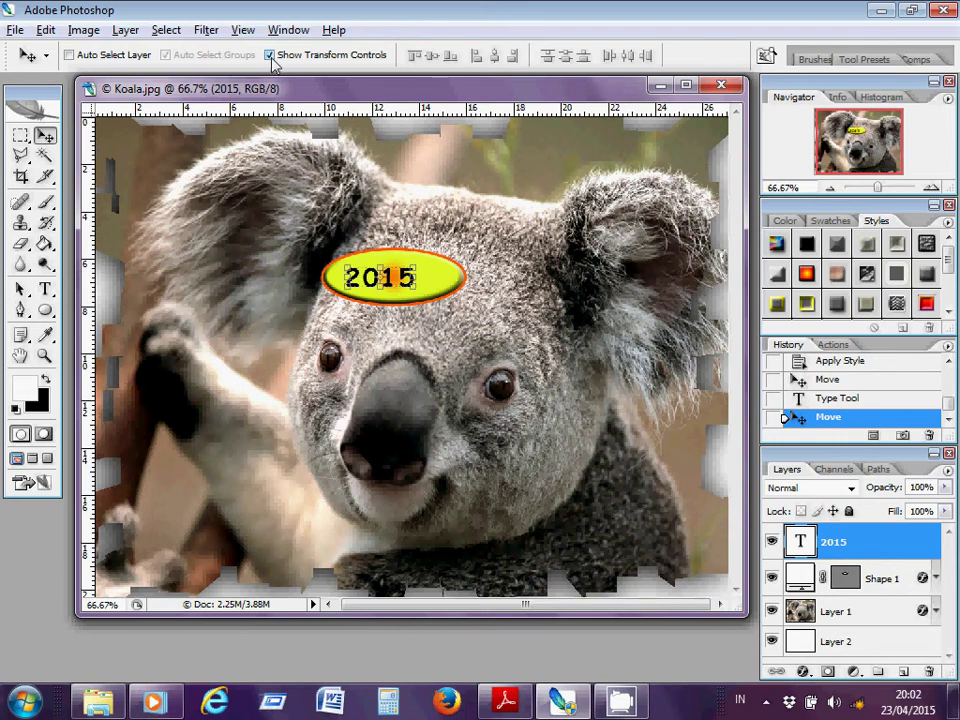
click(269, 56)
key(ctrl+t)
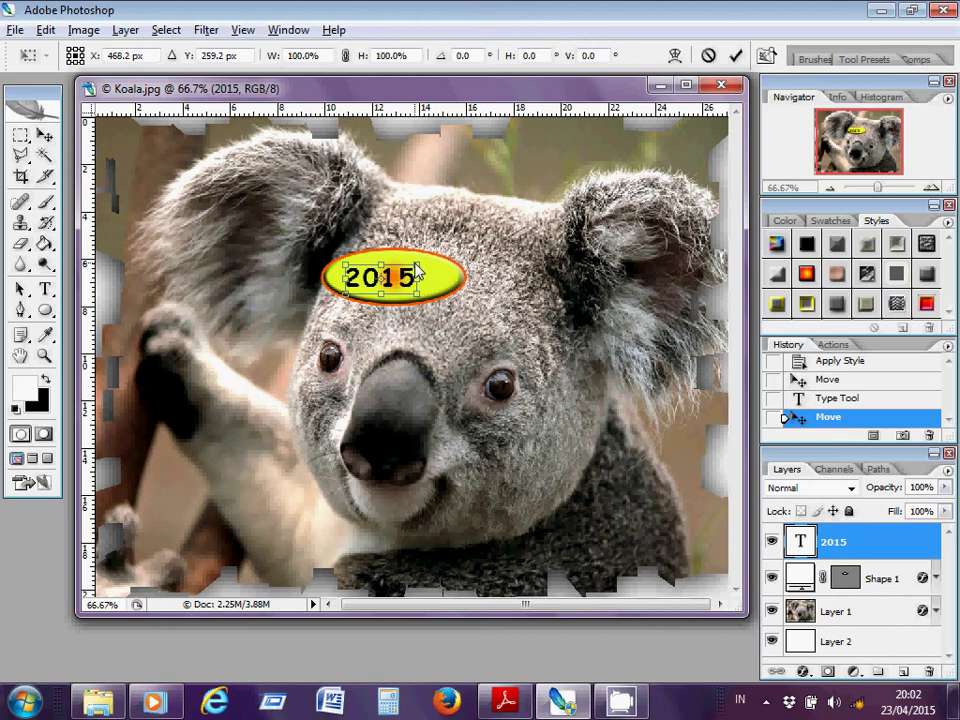
drag(417, 268, 450, 252)
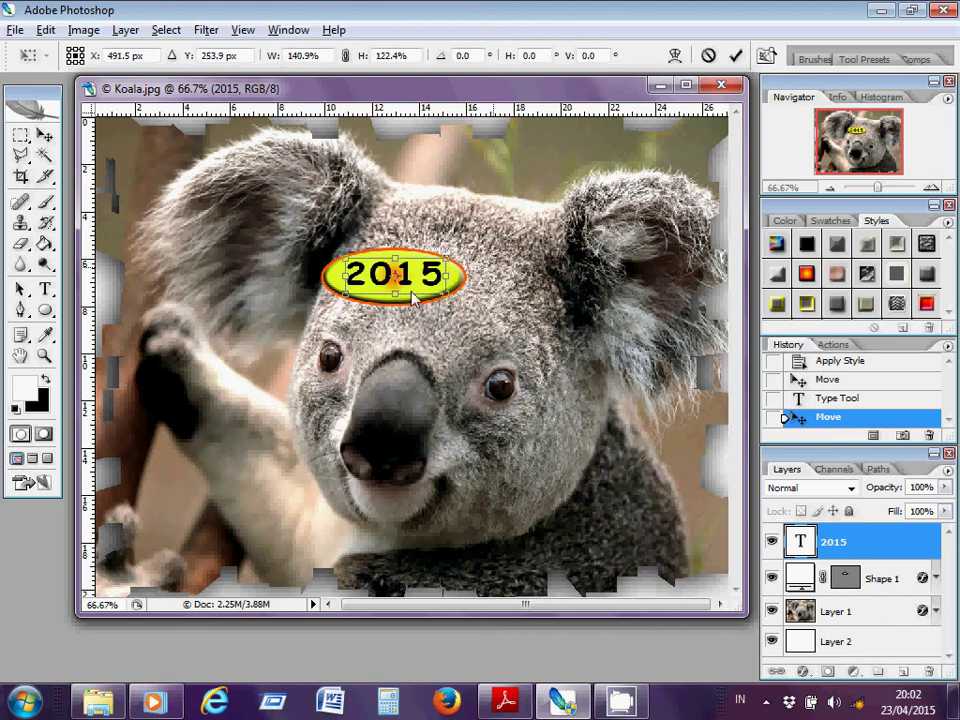
drag(356, 296, 341, 305)
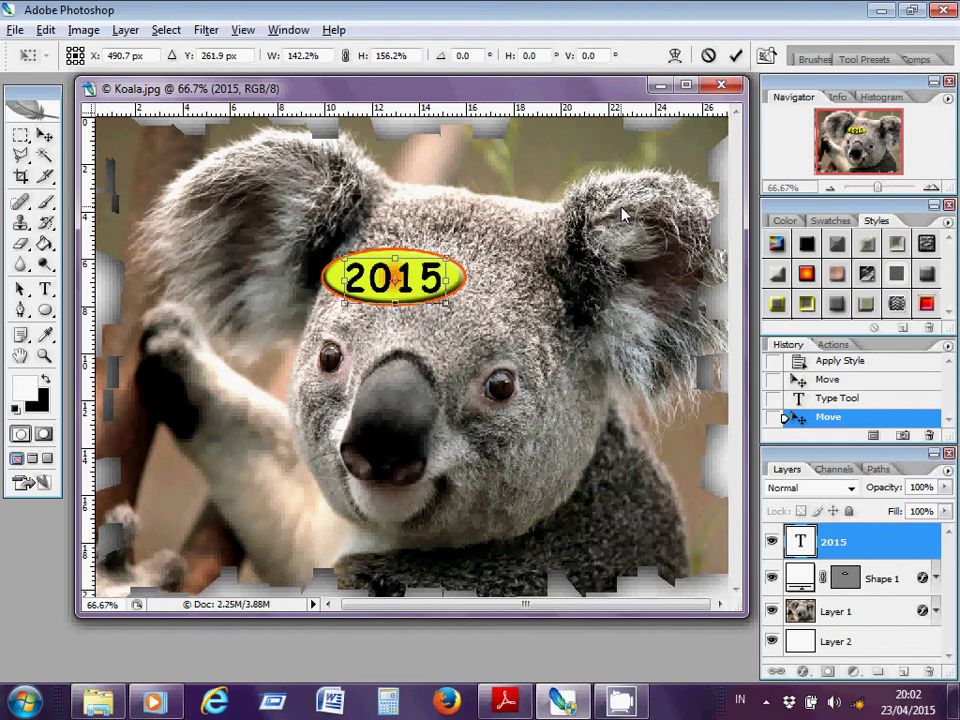
key(Return)
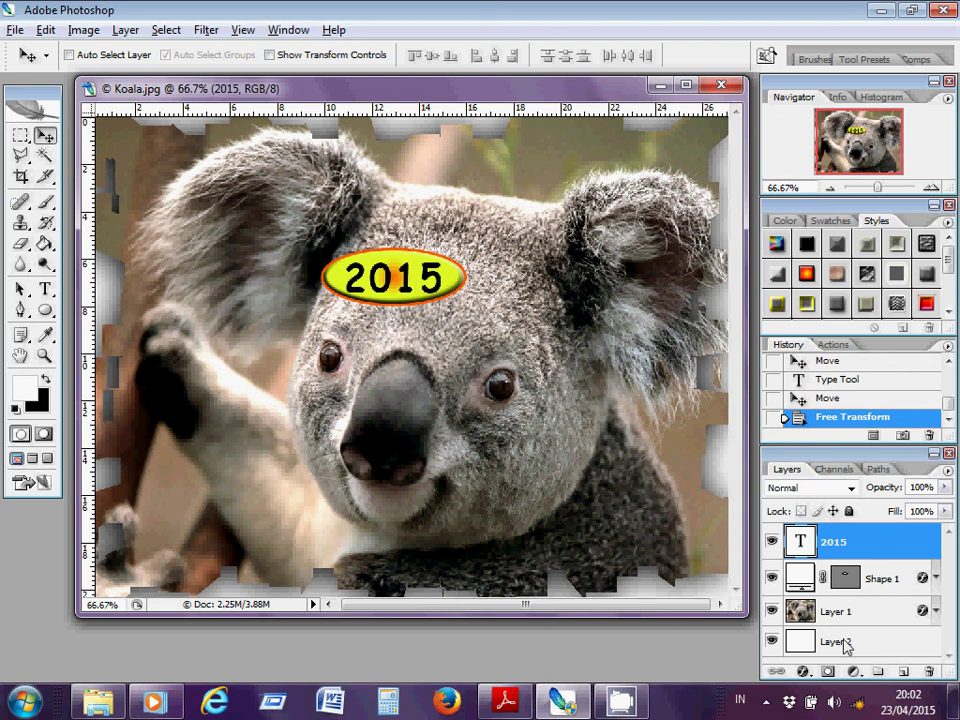
click(766, 703)
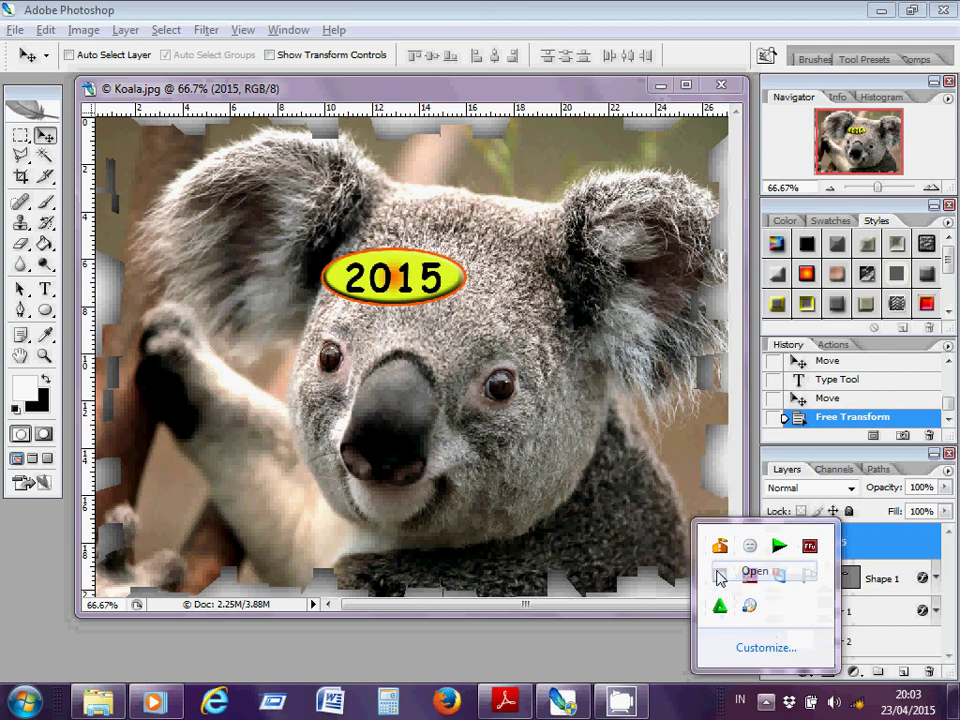
double_click(719, 572)
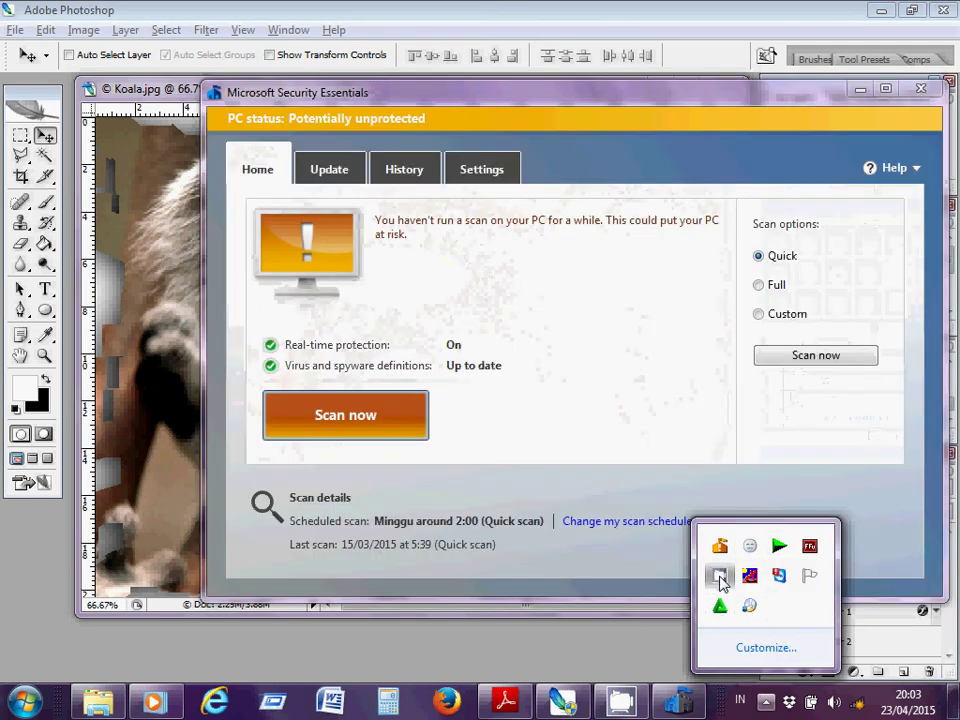